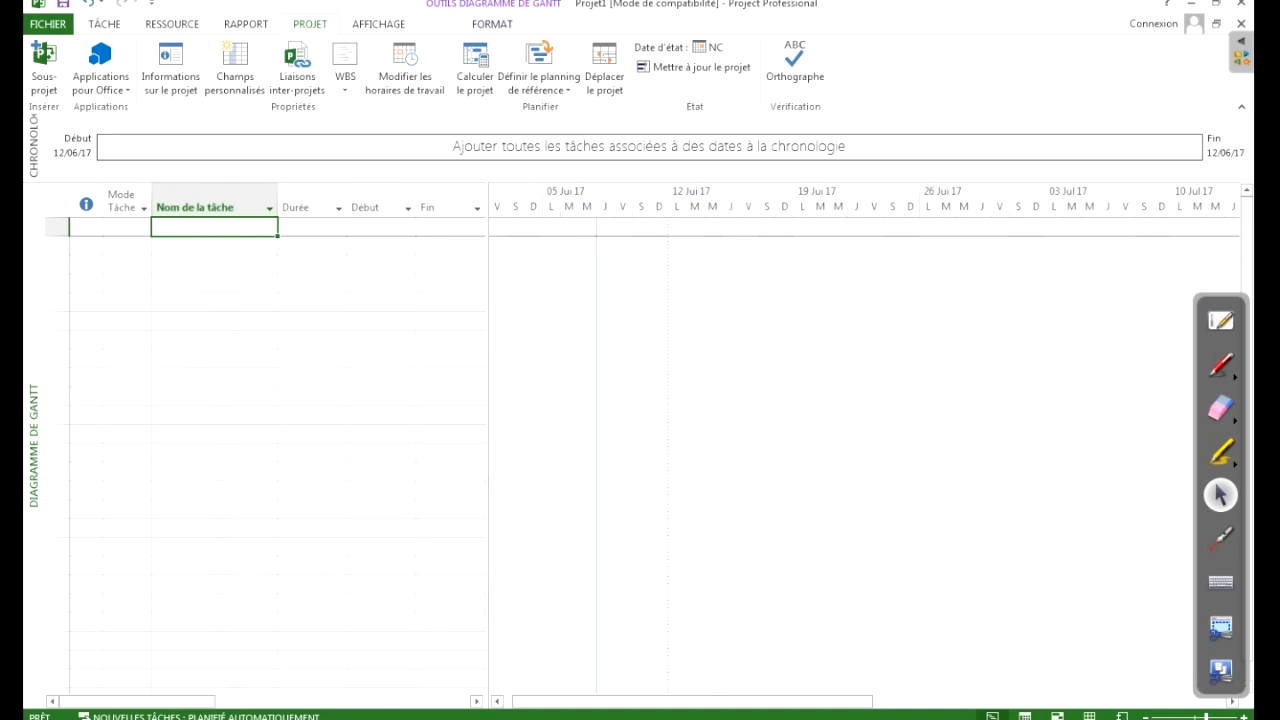
Open the project's working-time settings and browse the Standard calendar between May and July 2017.
left_click(405, 70)
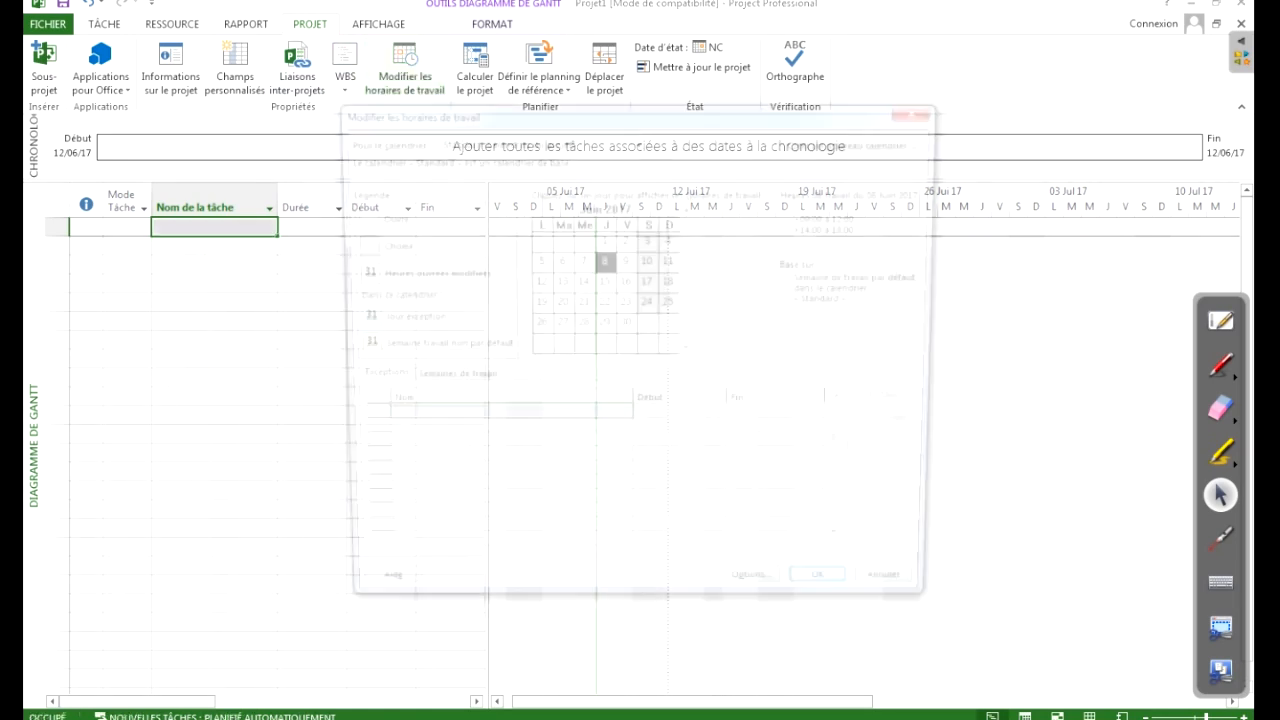
left_click_drag(660, 104, 611, 100)
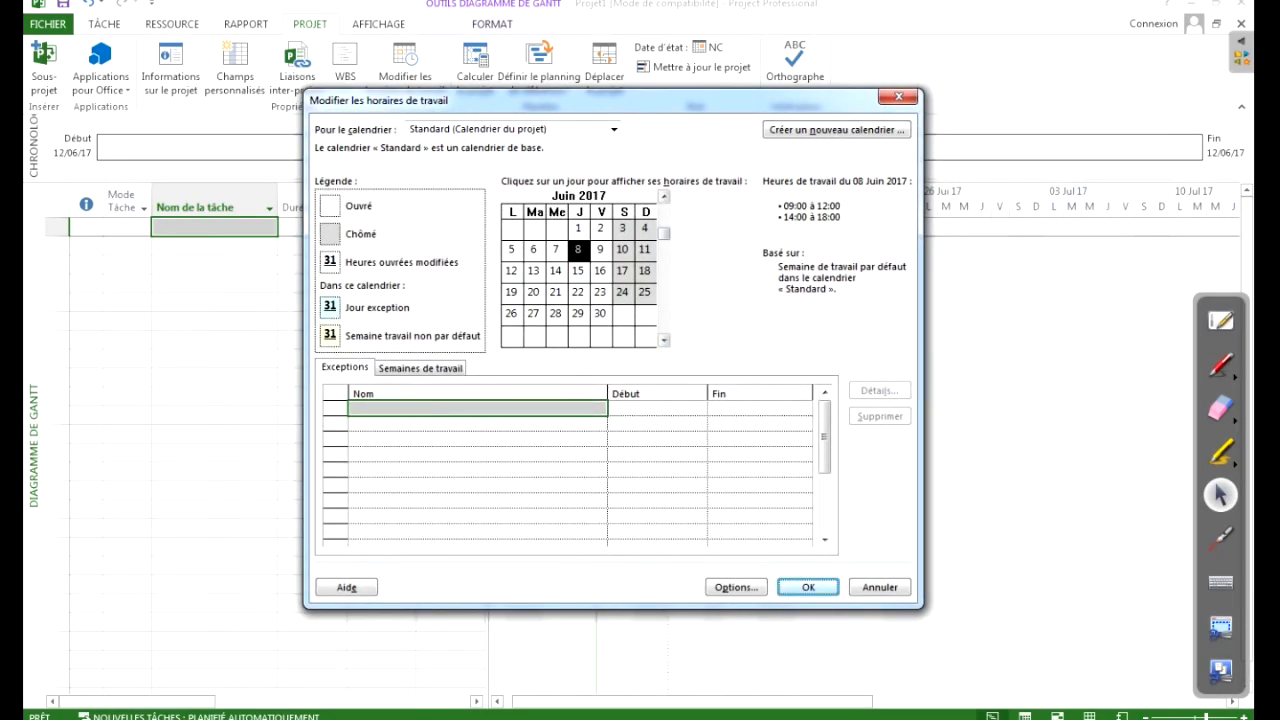
left_click(664, 341)
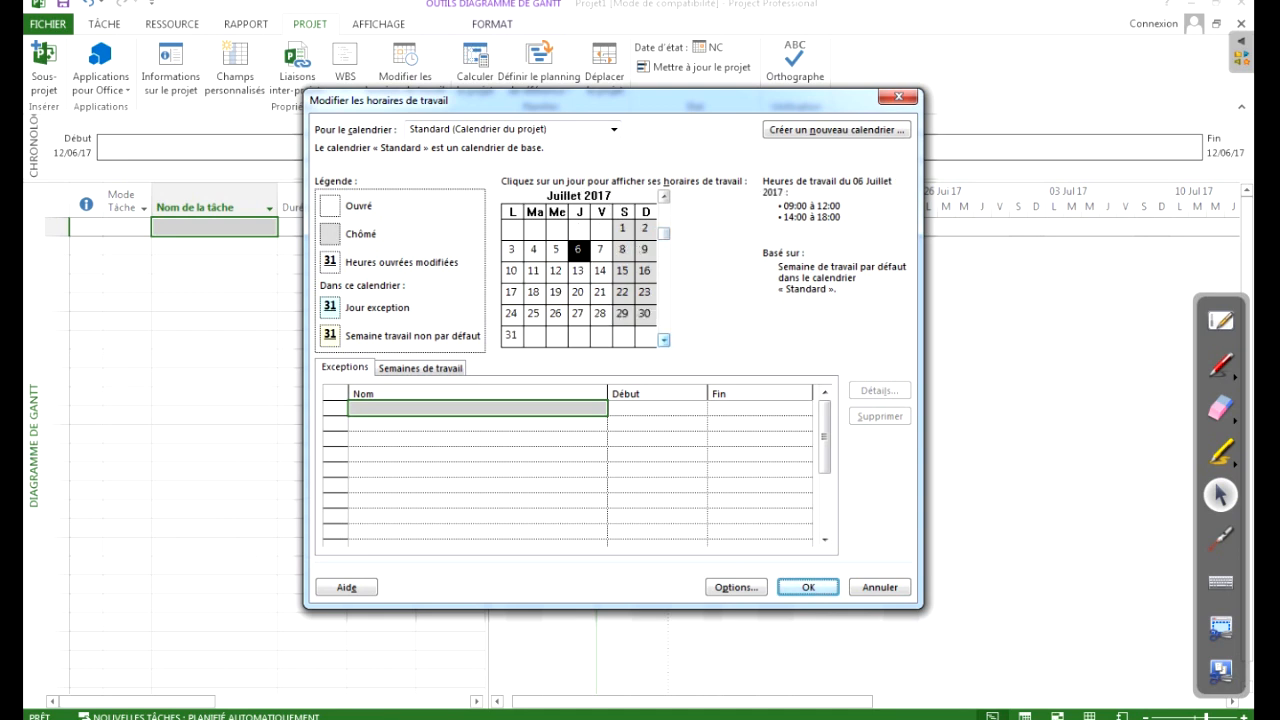
left_click(664, 196)
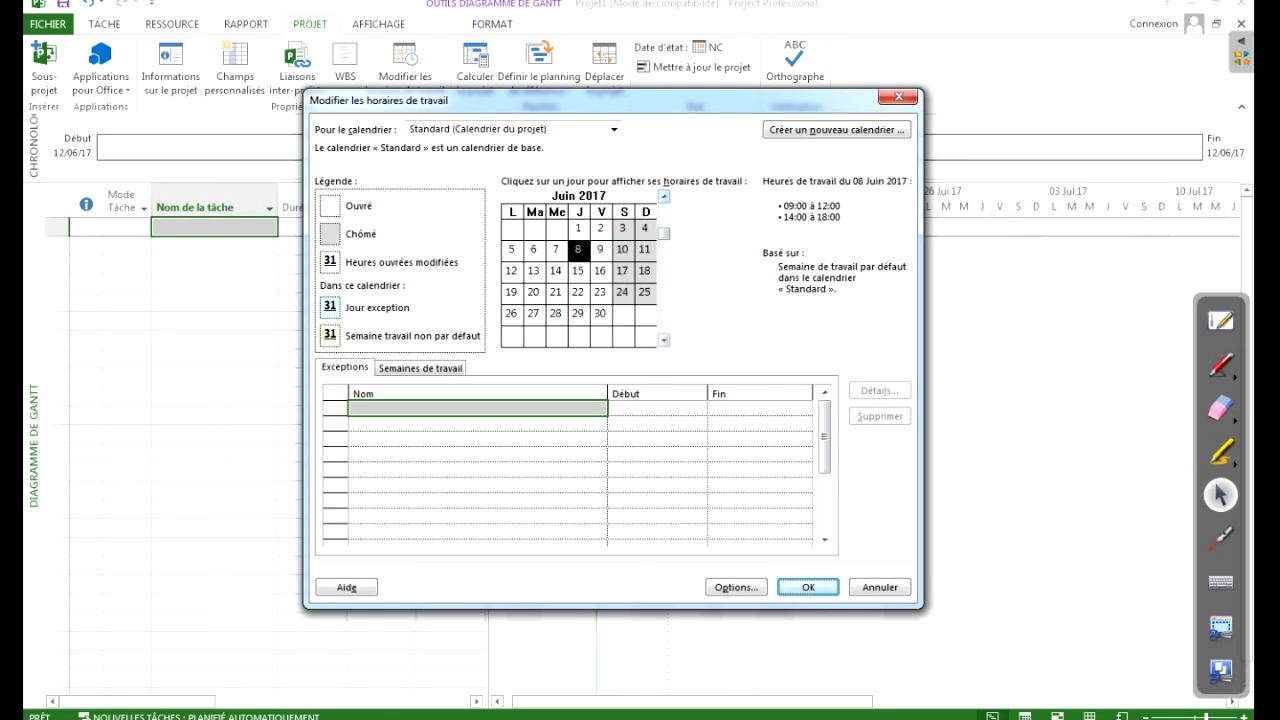
left_click(664, 196)
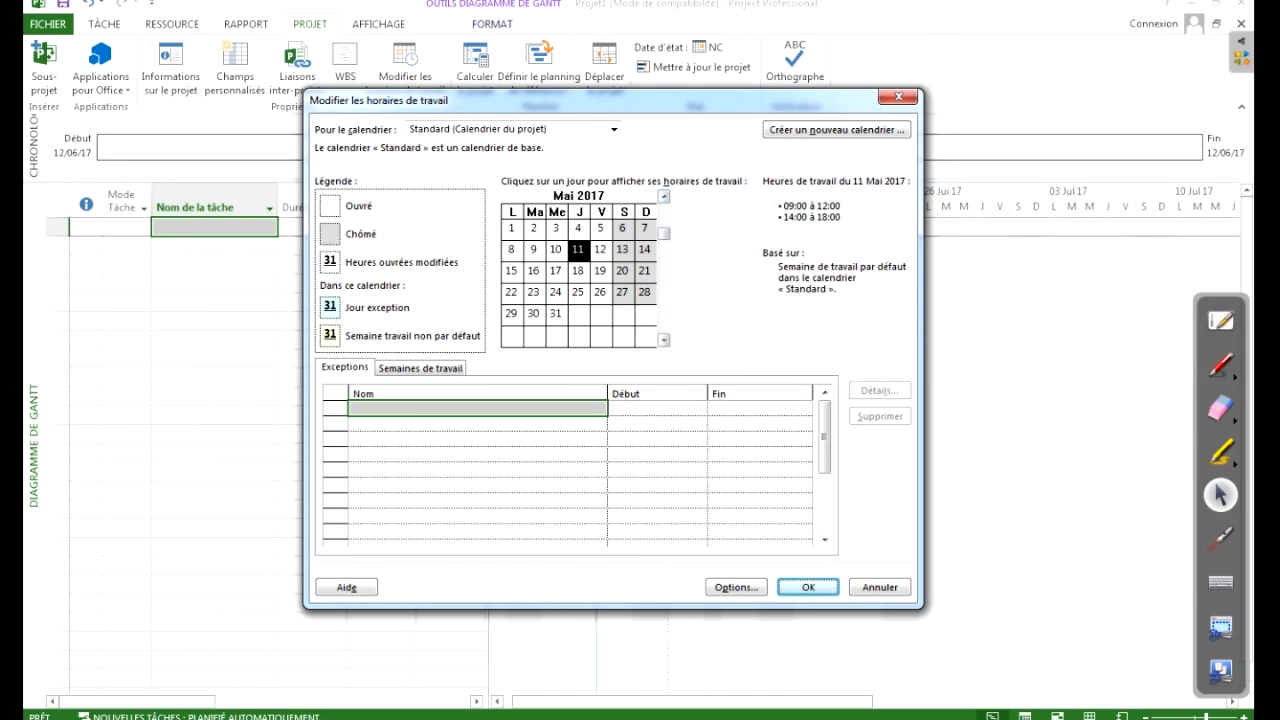
left_click(664, 340)
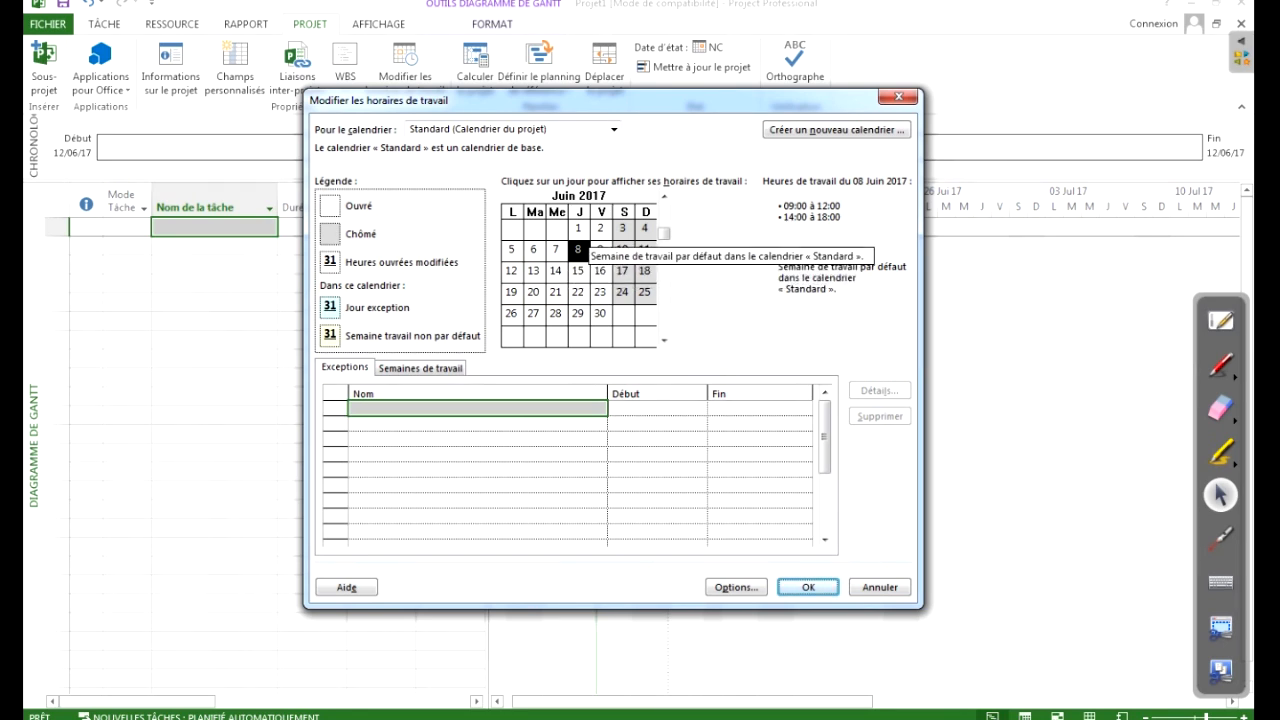
Add an exception named "Jour férié" on 14 June 2017 to the Standard calendar and close the working-time settings.
left_click(512, 271)
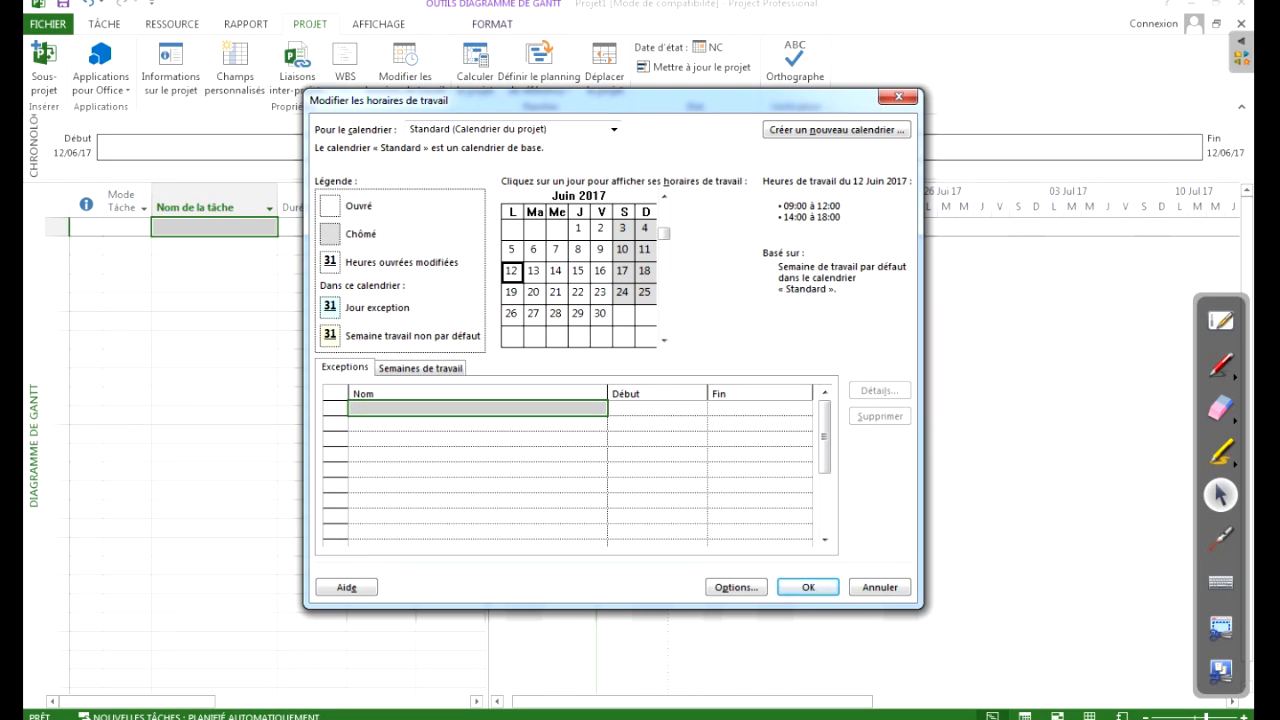
left_click(556, 271)
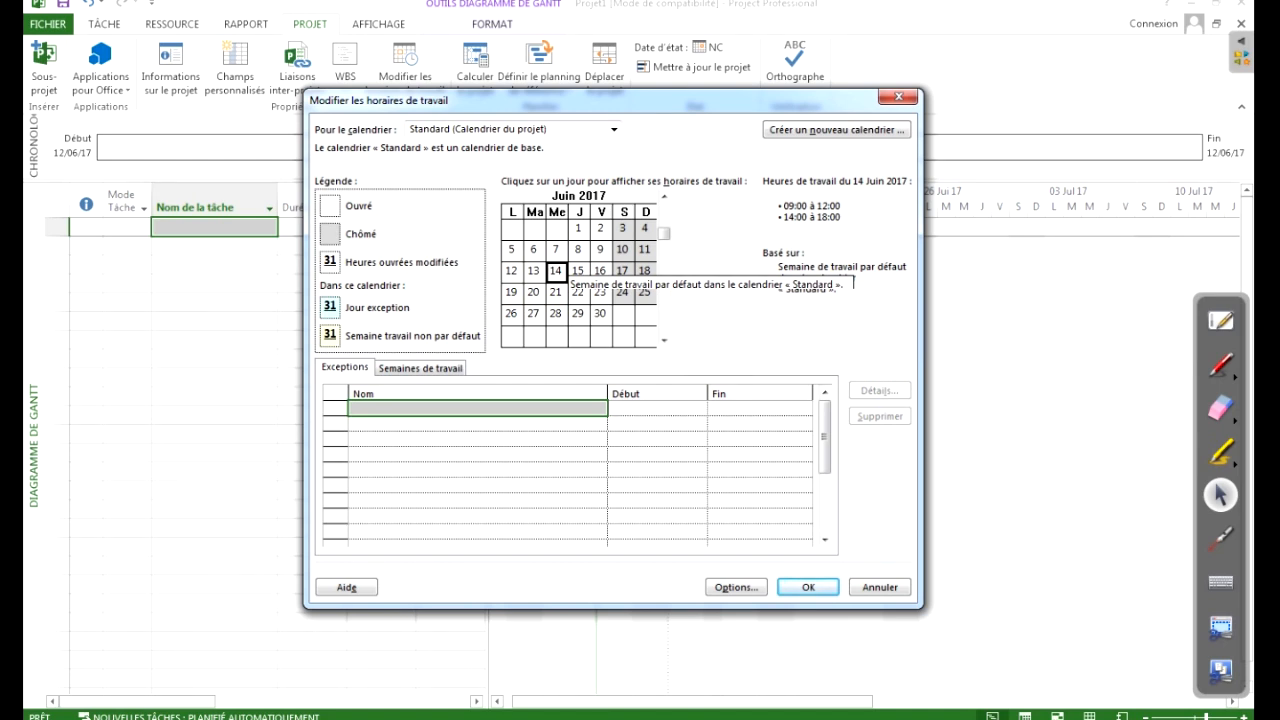
left_click(477, 408)
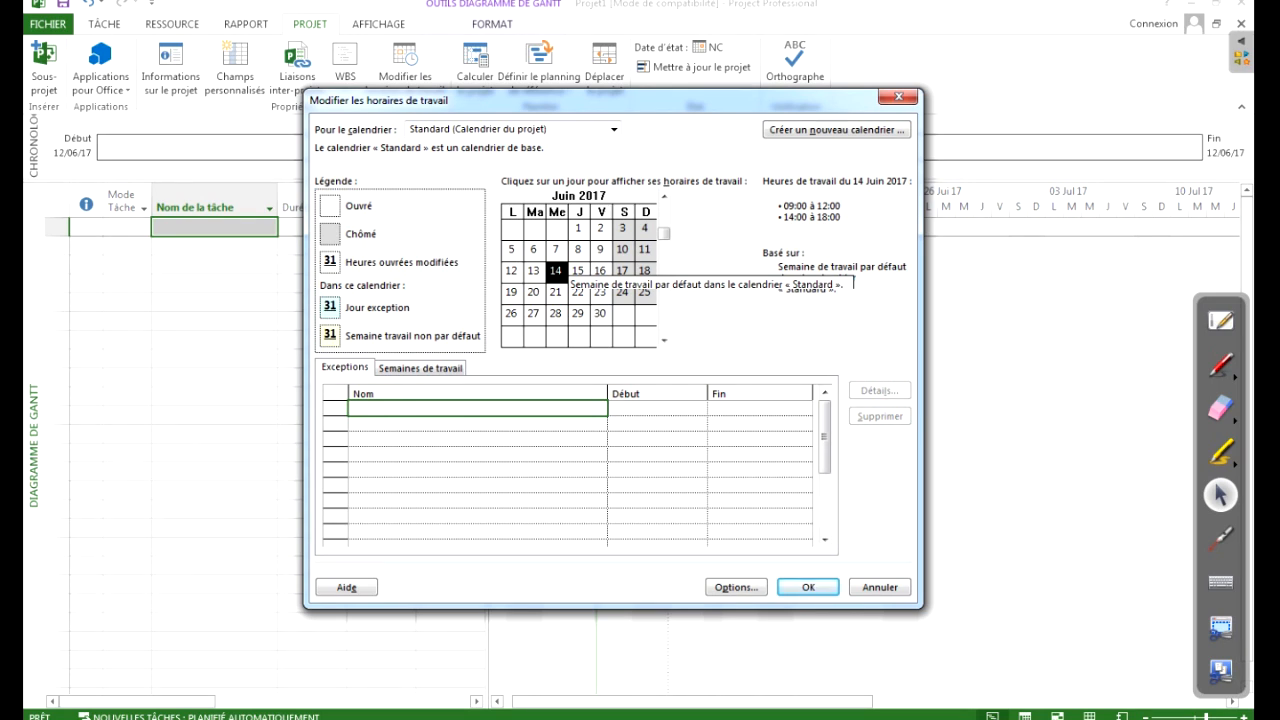
type("Jour férie")
key("Escape")
key("Escape")
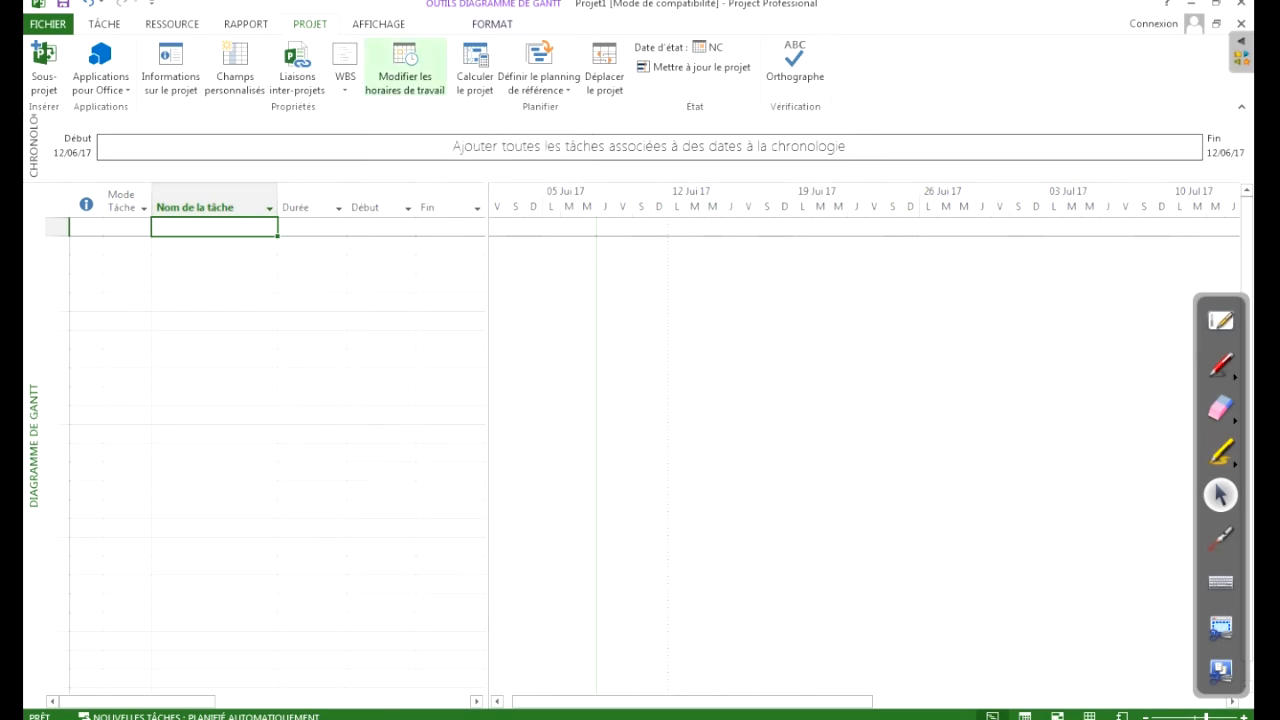
Reopen the working-time settings, delete the existing 14 June 2017 exception and recreate it as "Jour Férié".
left_click(405, 70)
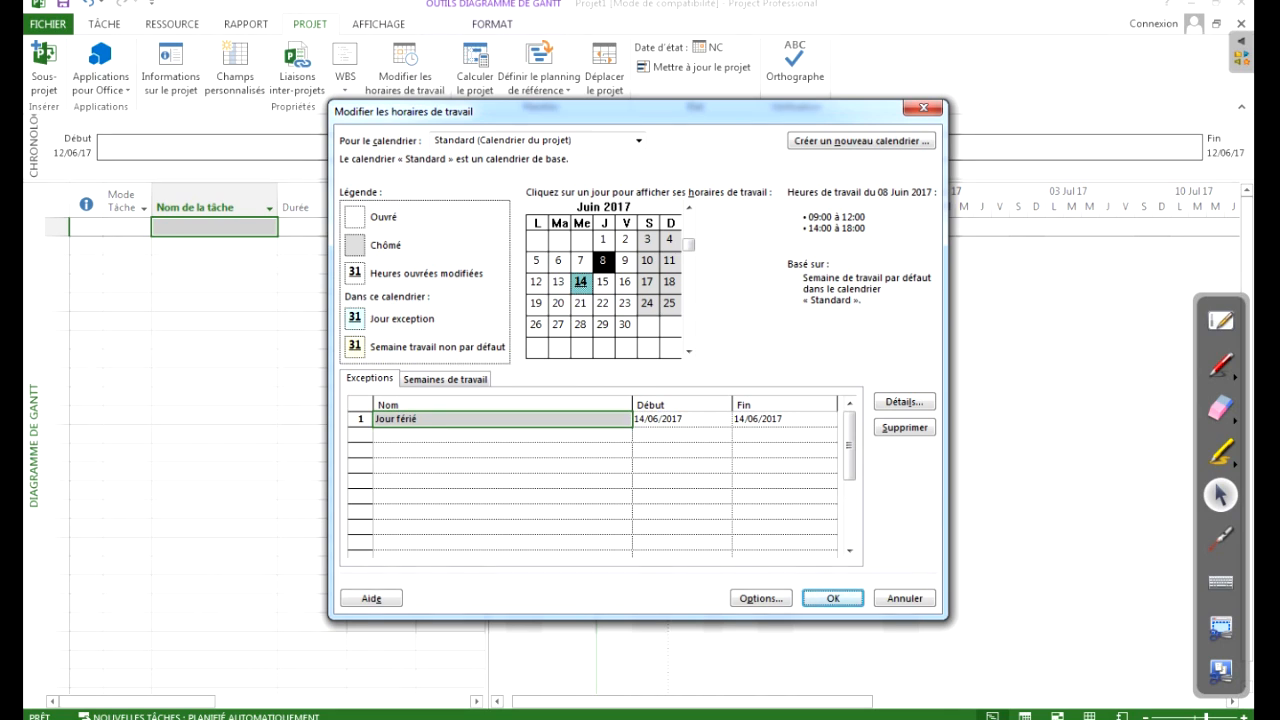
left_click(360, 419)
key("Delete")
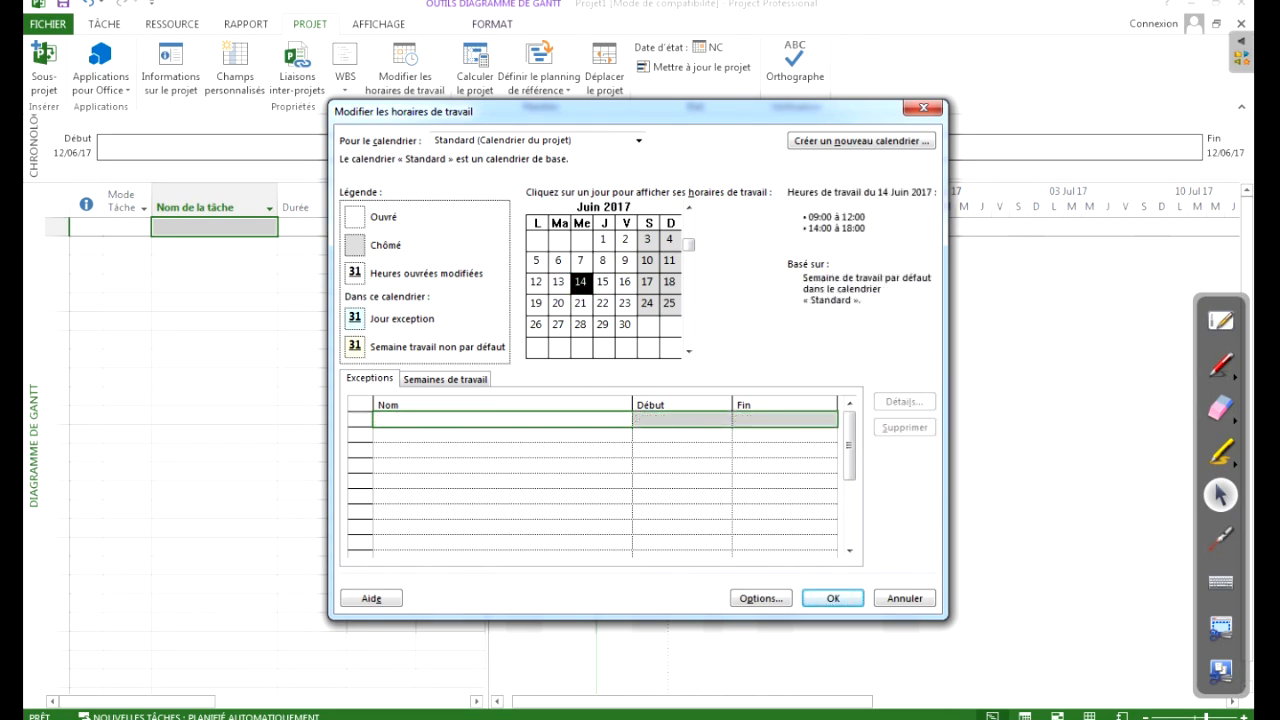
type("J")
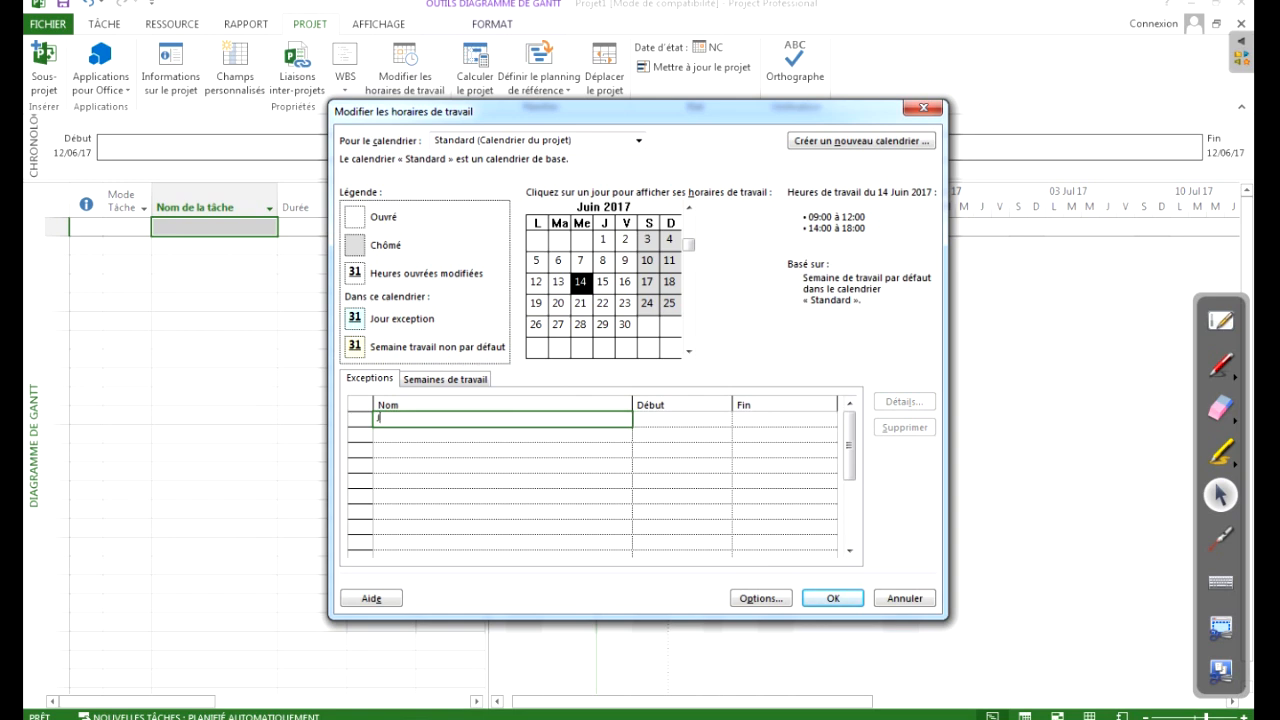
type("our Férie")
key("Return")
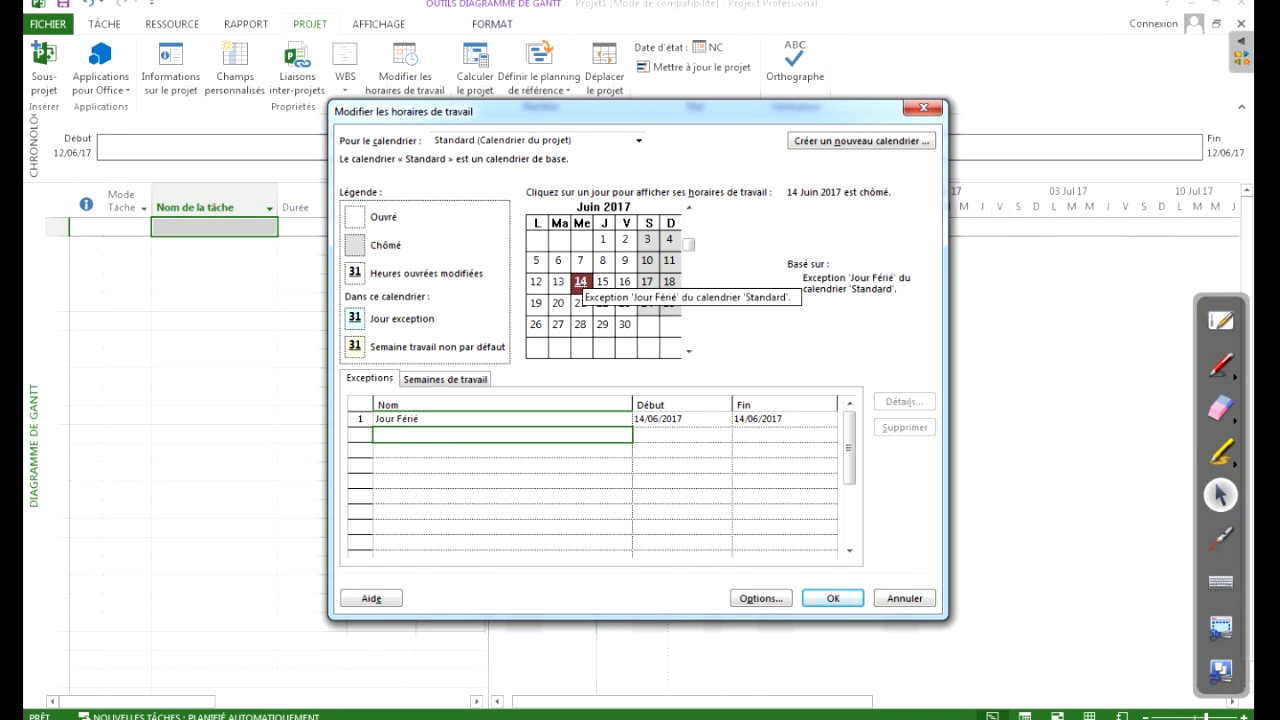
Add a non-working exception named "Fermeture société" covering 26 to 30 June 2017.
left_click(603, 282)
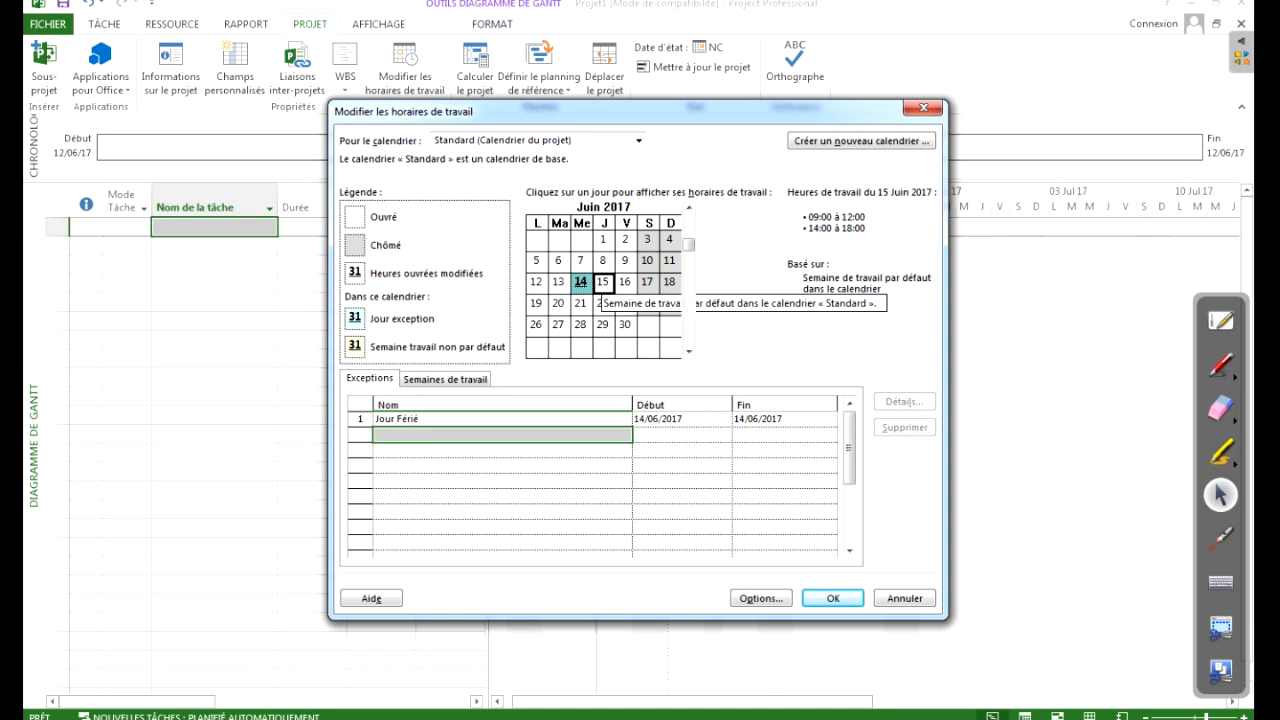
left_click(625, 304)
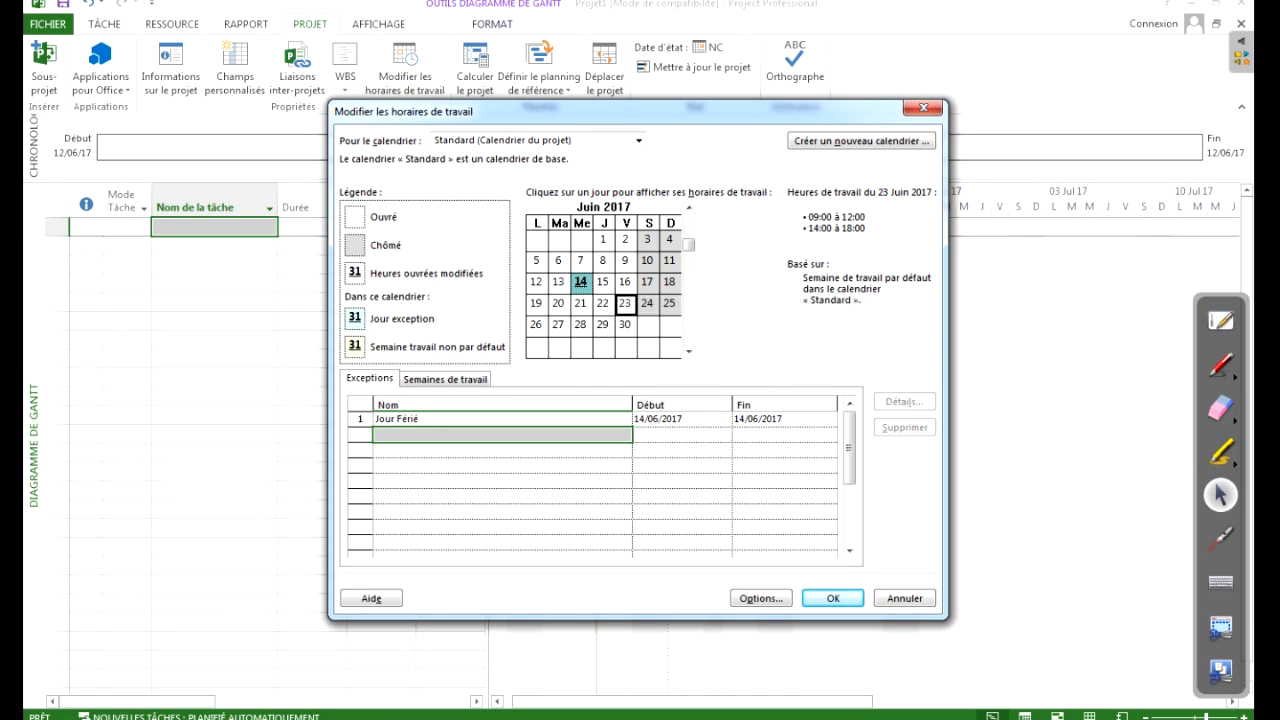
left_click(537, 325)
left_click_drag(537, 325, 625, 325)
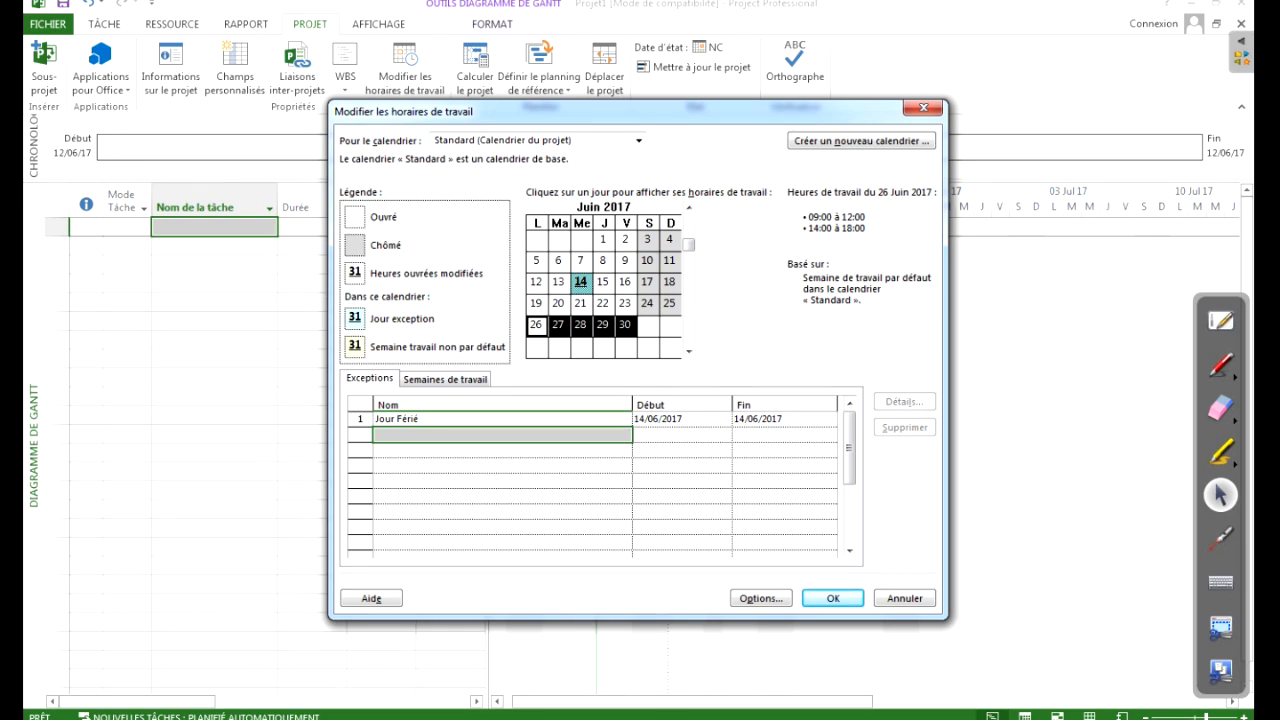
left_click(502, 435)
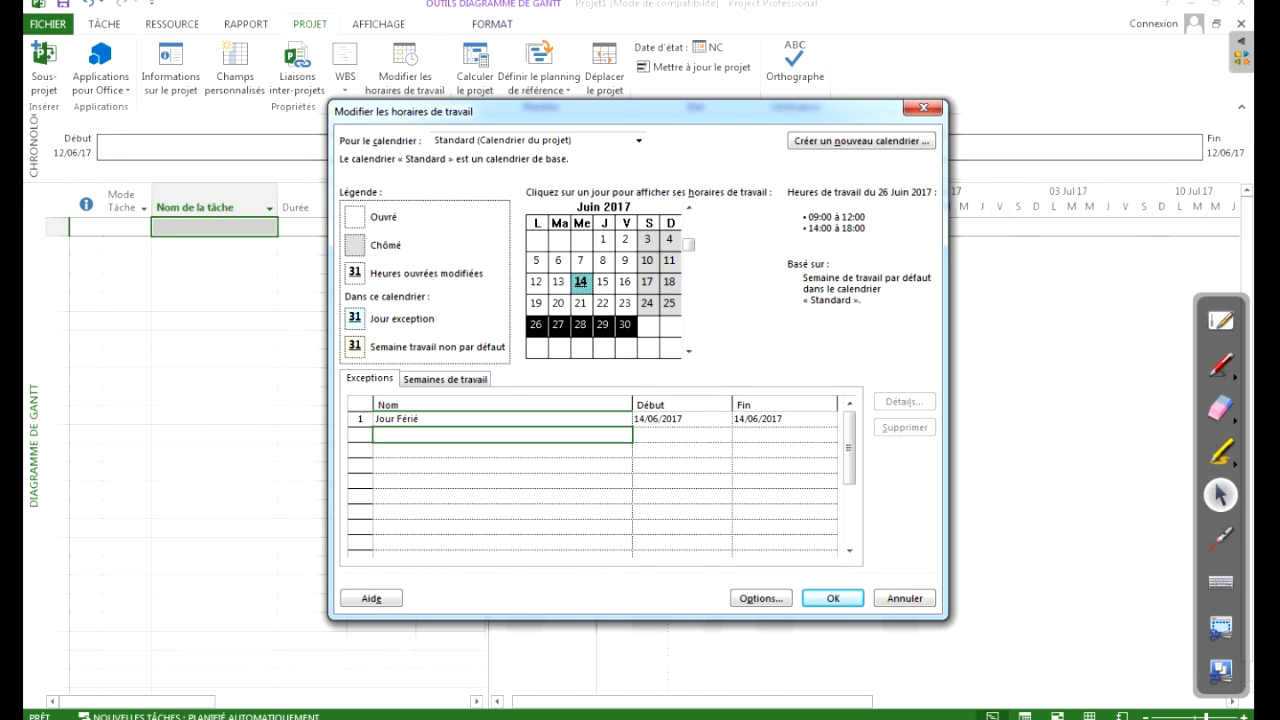
type("Fermeture société")
key("Return")
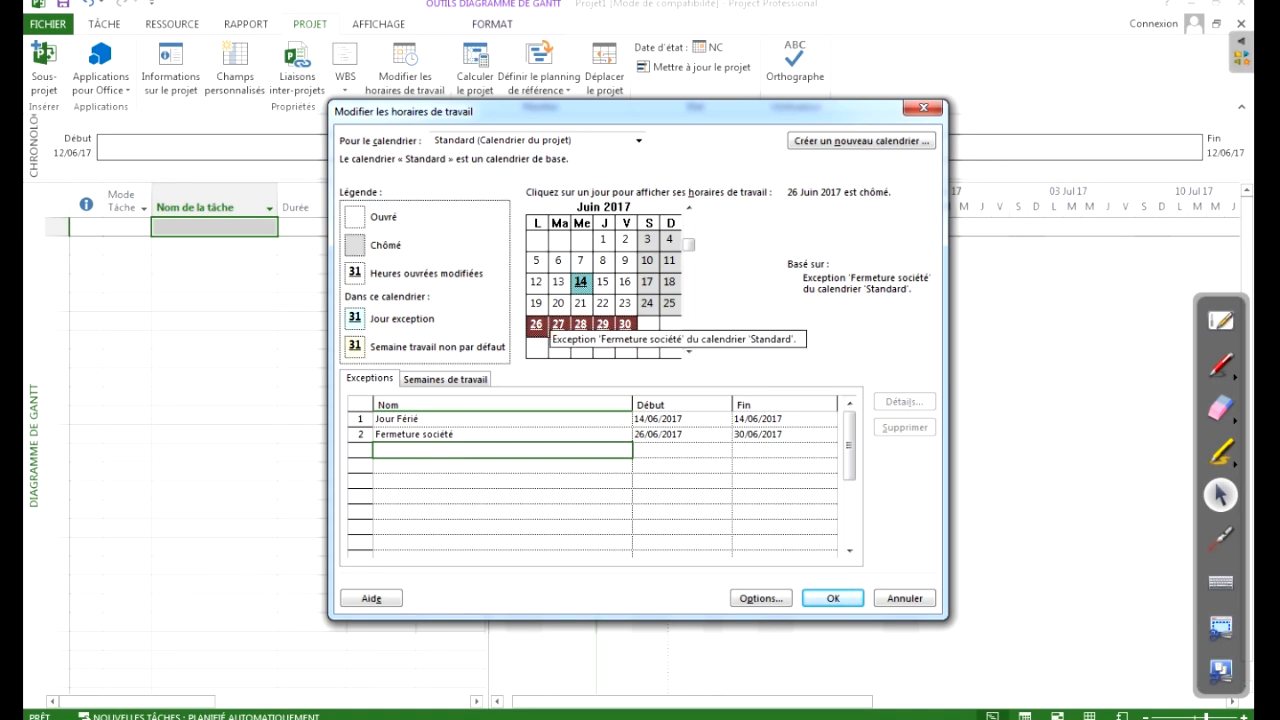
Add an exception named "Inventaire" for Saturday 24 June 2017.
left_click(625, 303)
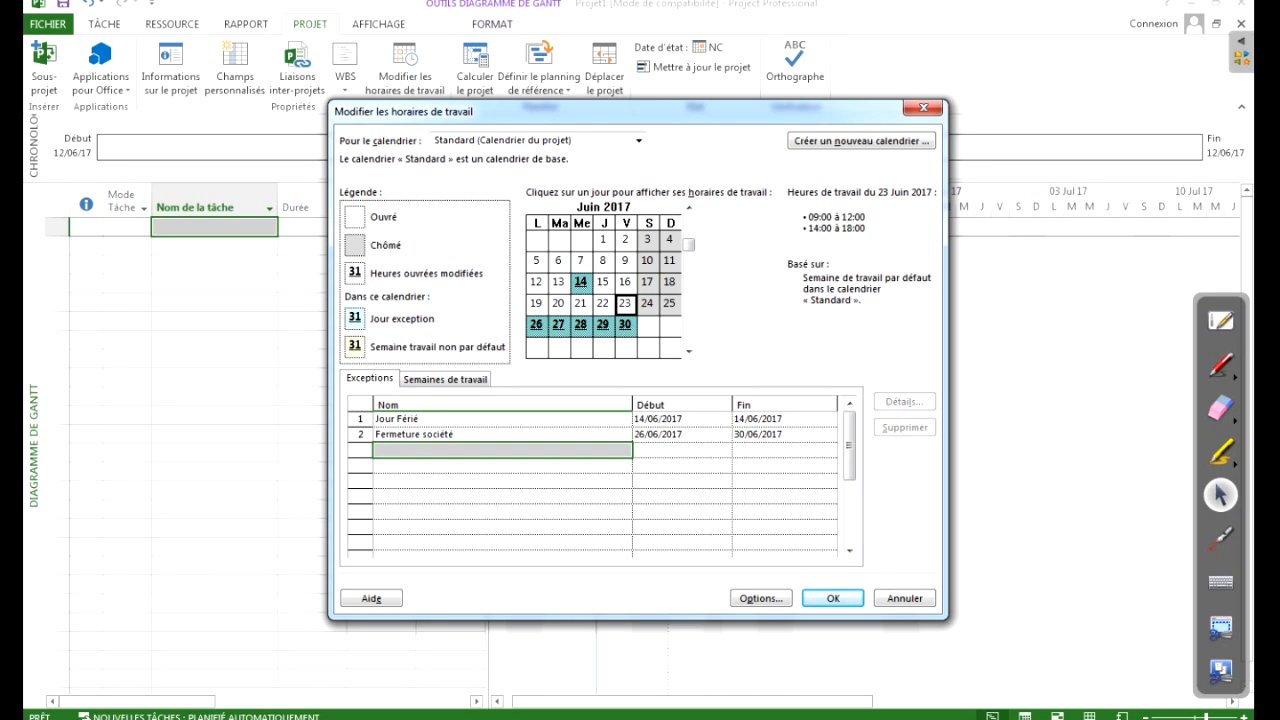
left_click(647, 304)
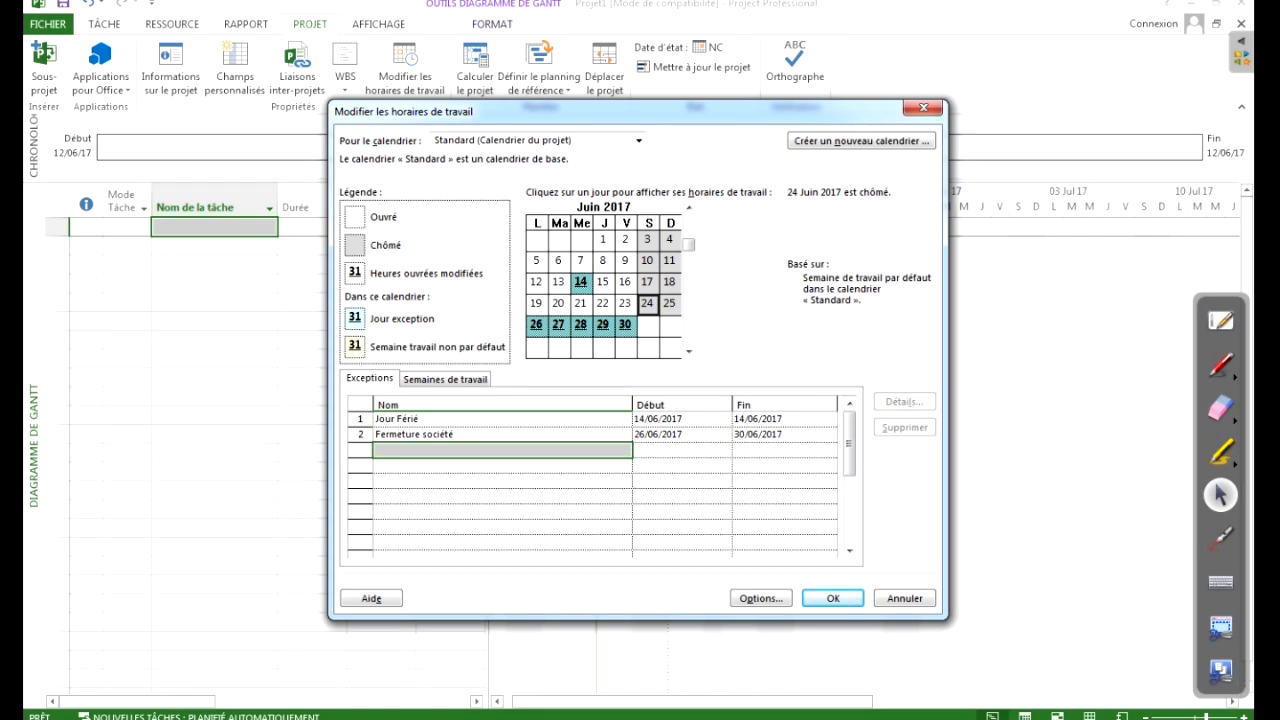
left_click(648, 304)
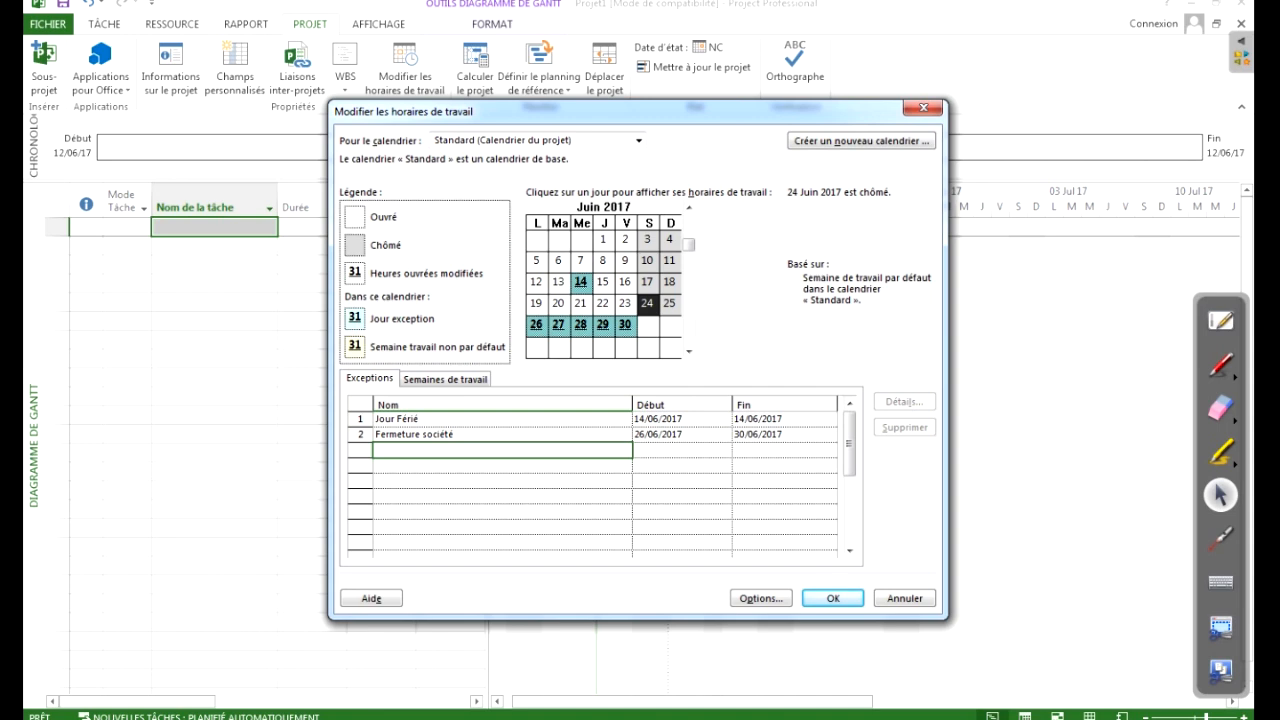
type("nventaire")
key("Return")
left_click(502, 450)
left_click(647, 282)
left_click(647, 303)
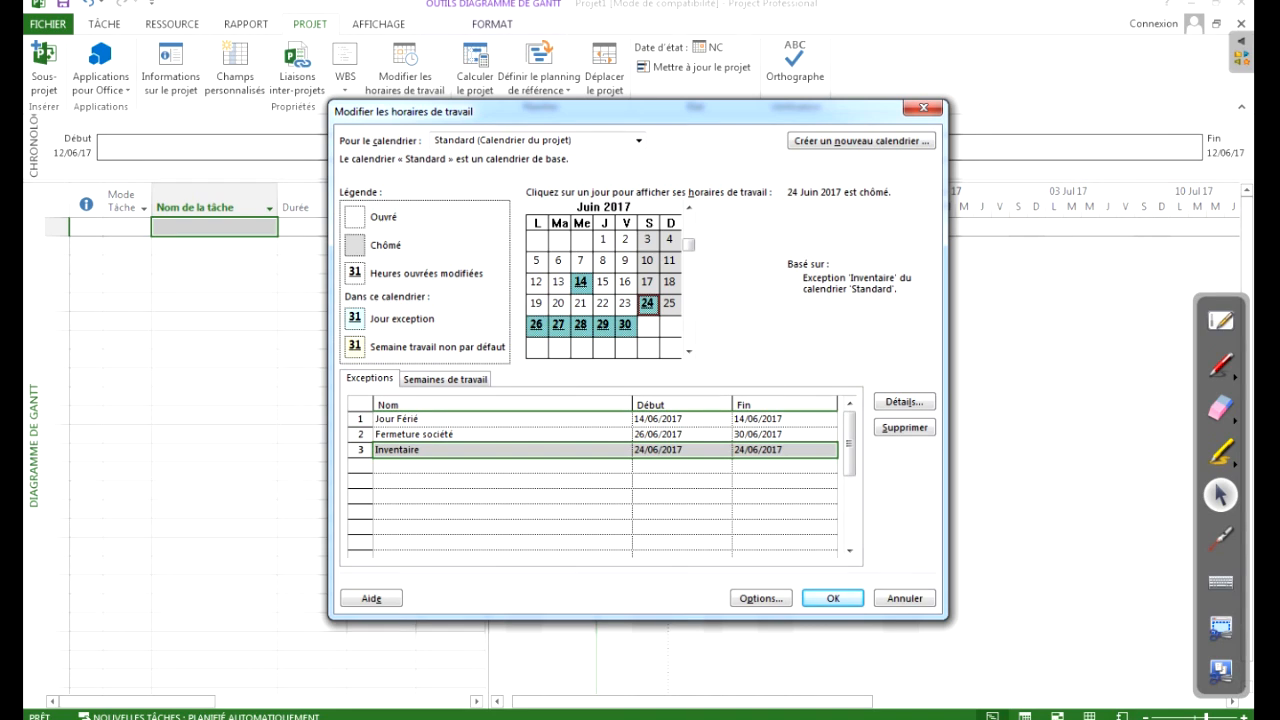
Make the Inventaire exception a working day from 09:00 to 12:00 only, removing the afternoon period and keeping its end after 1 occurrence.
left_click(502, 450)
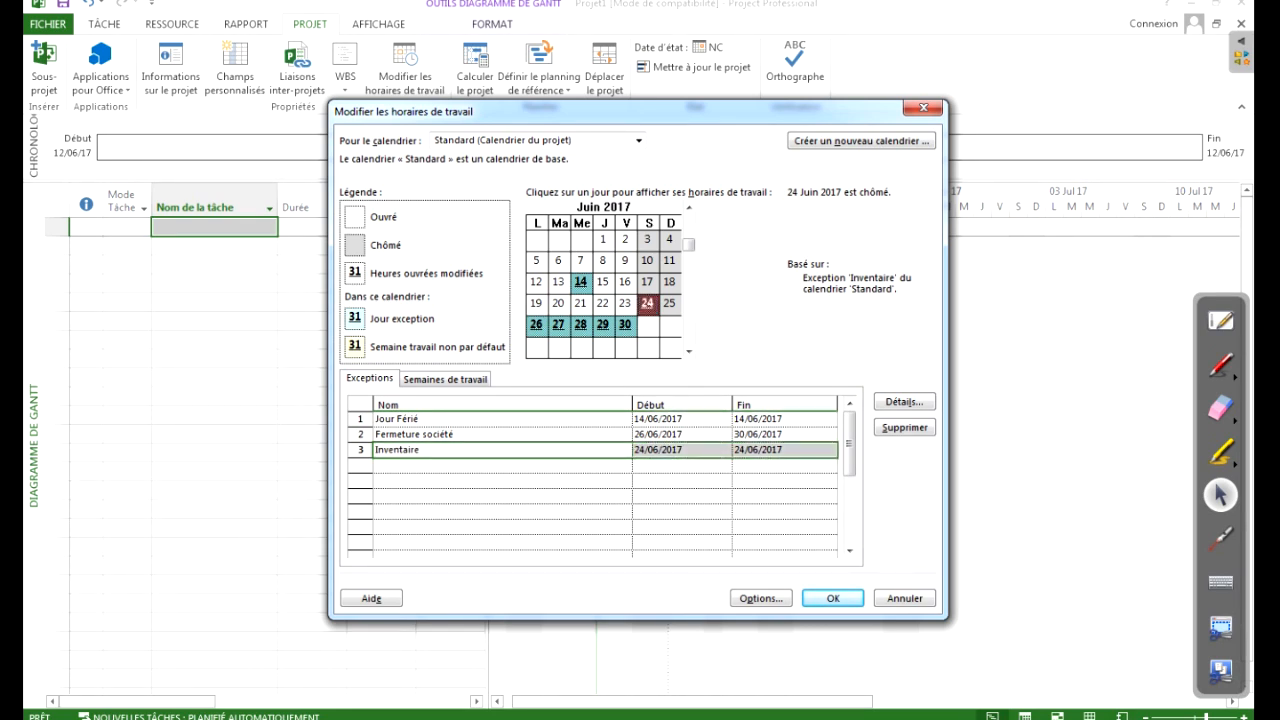
left_click(904, 402)
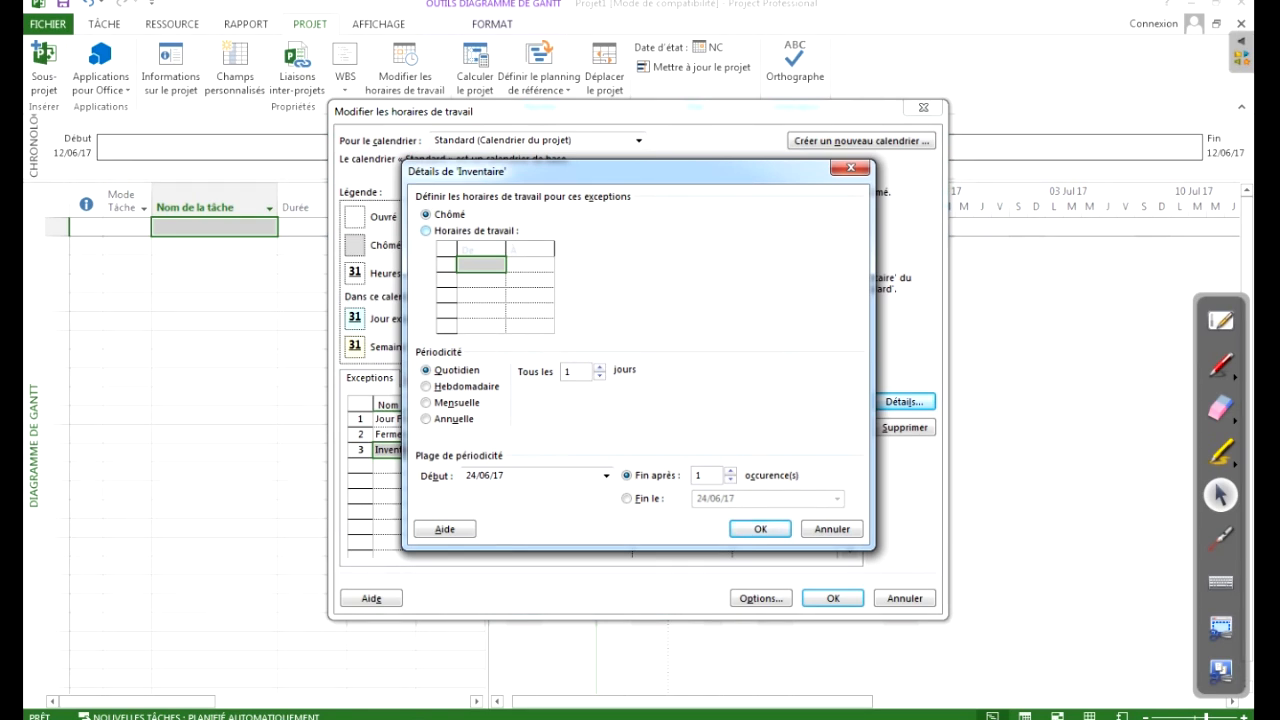
left_click(426, 231)
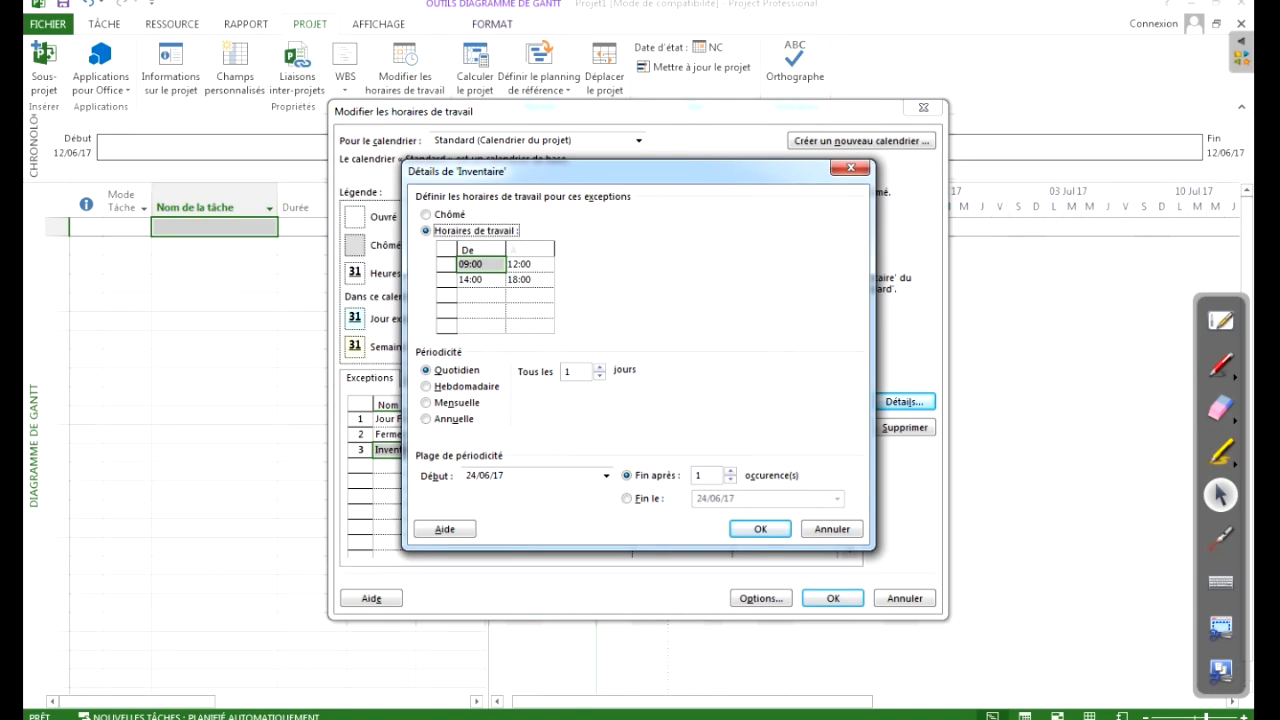
left_click(530, 280)
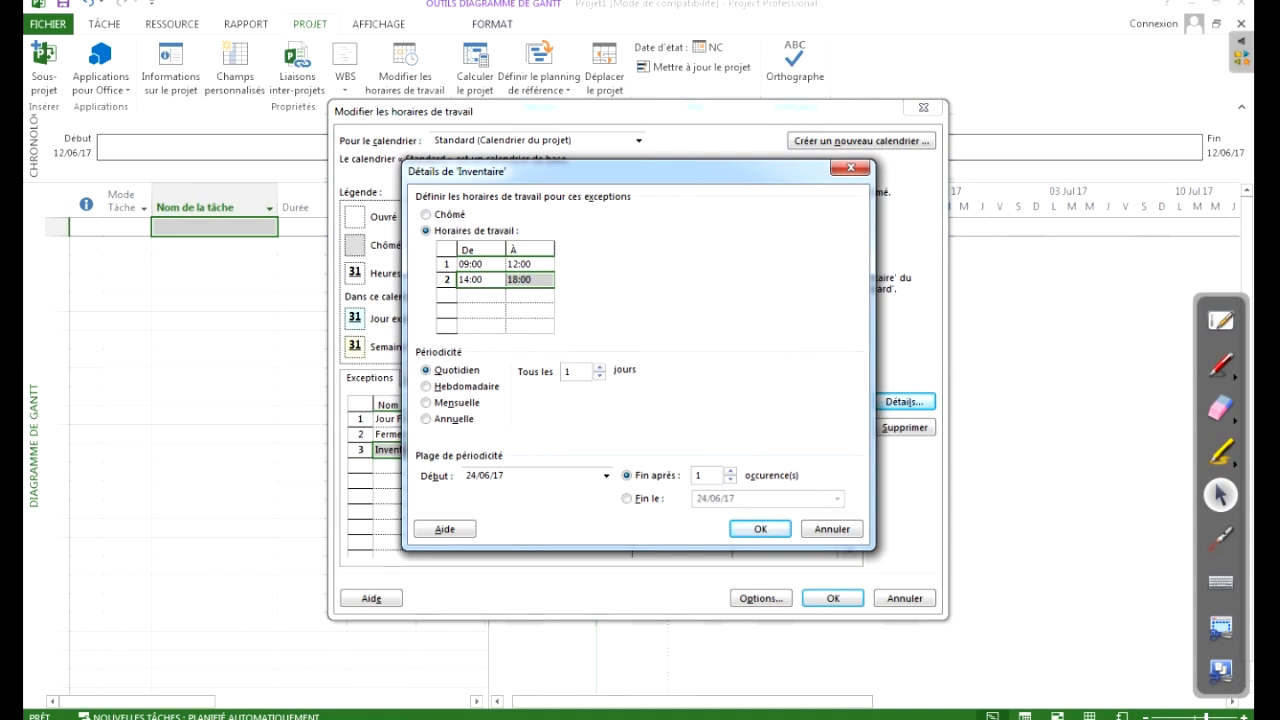
key("Delete")
left_click(530, 295)
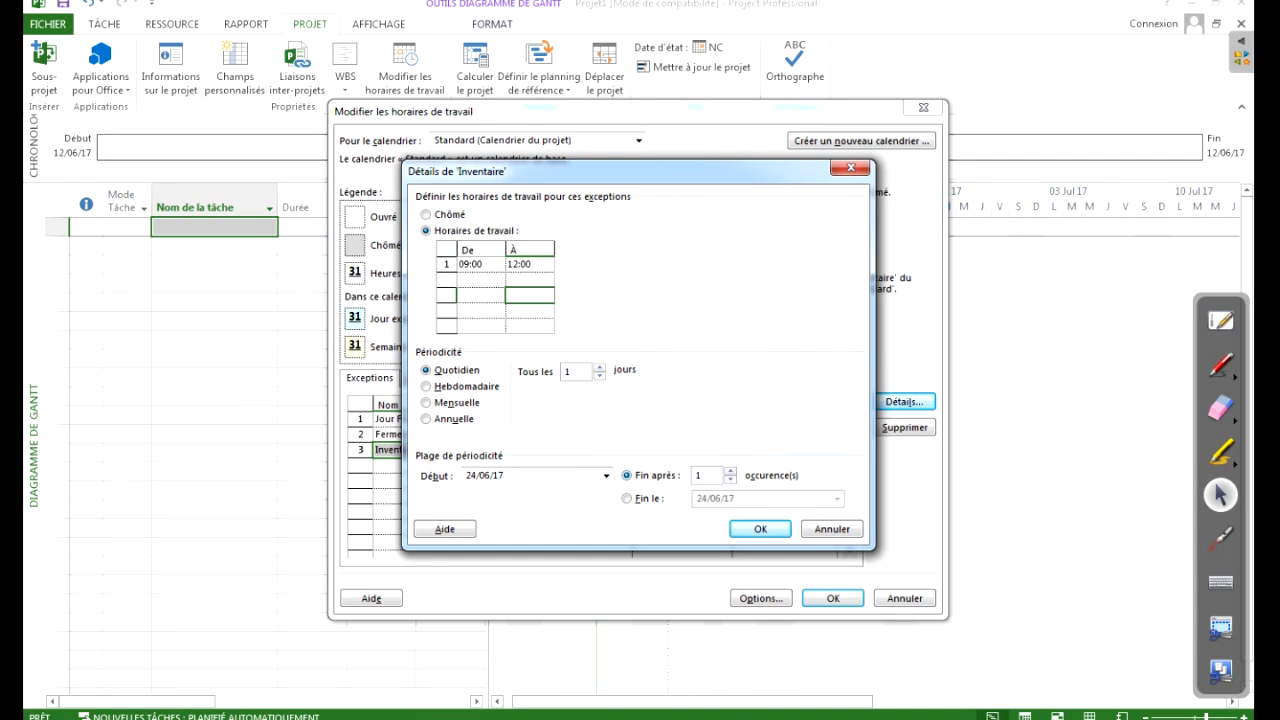
left_click(627, 498)
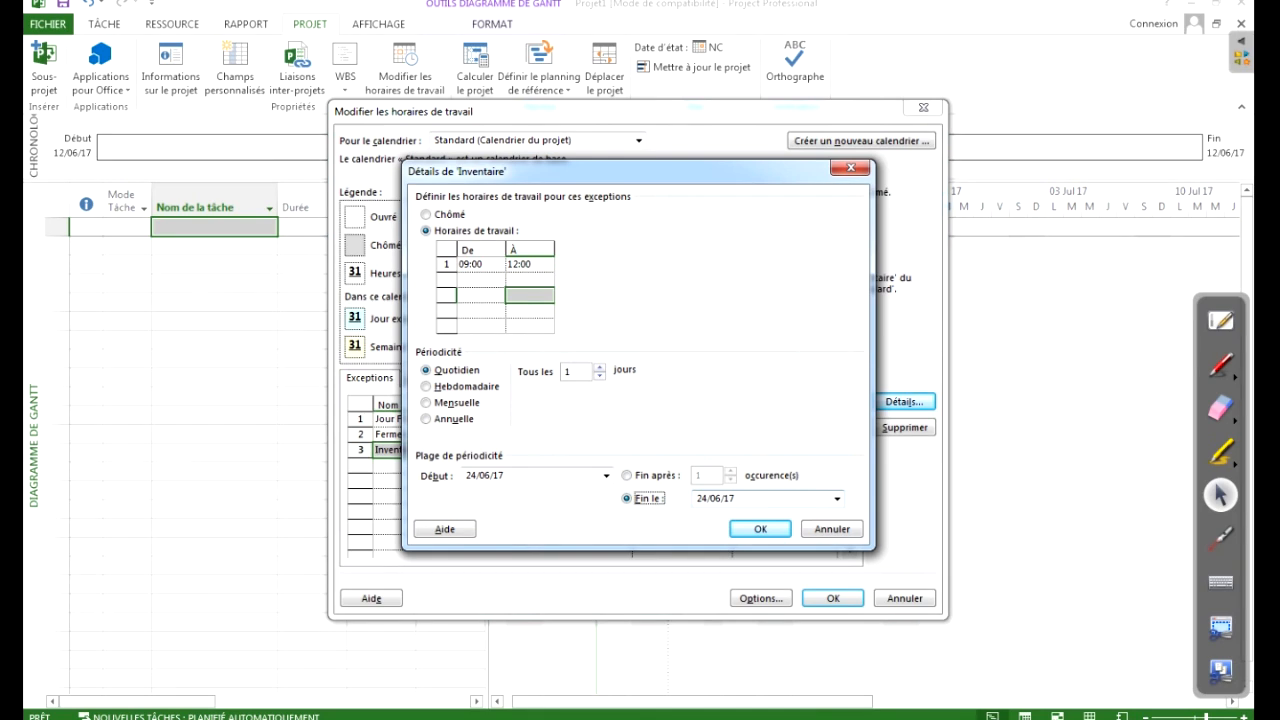
left_click(627, 476)
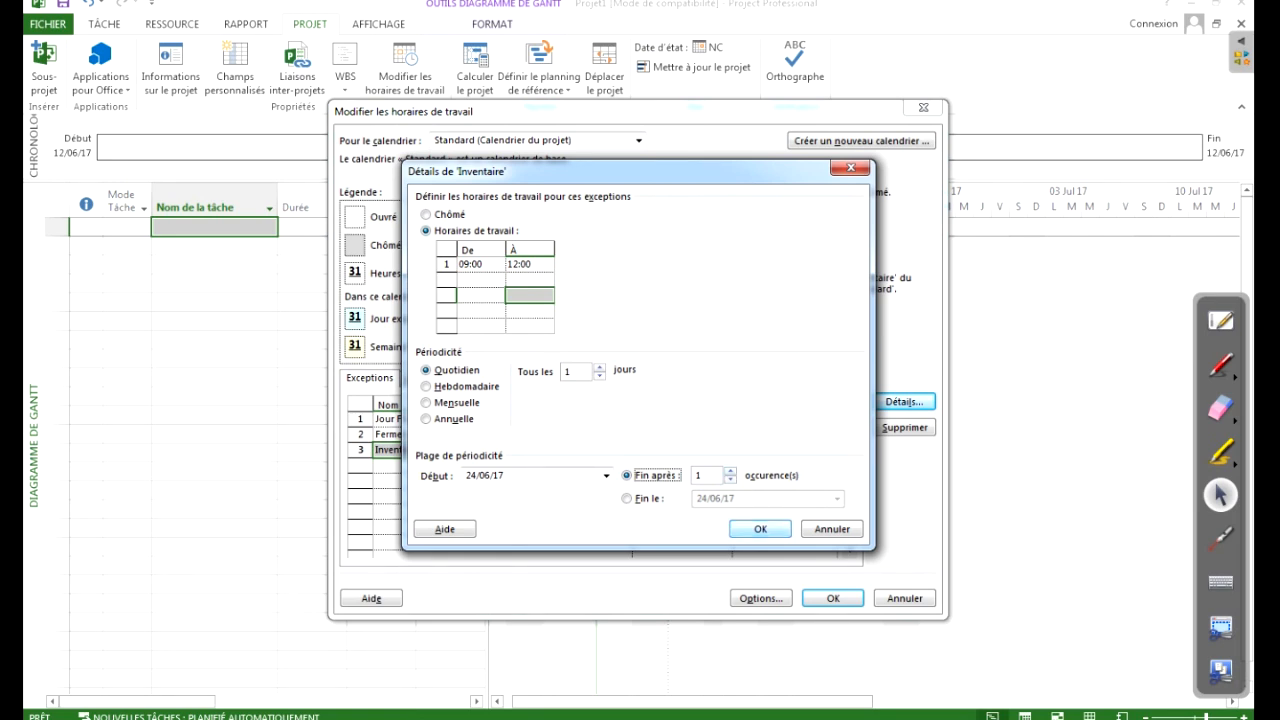
key("Return")
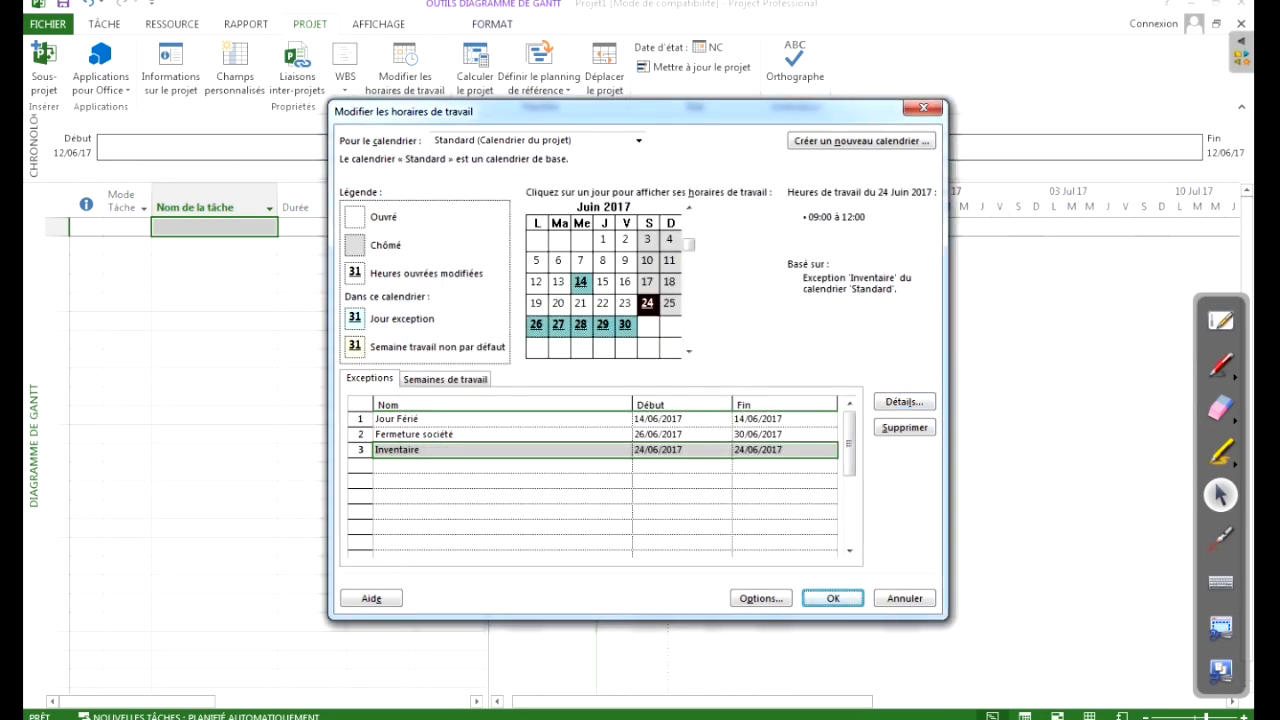
left_click(625, 303)
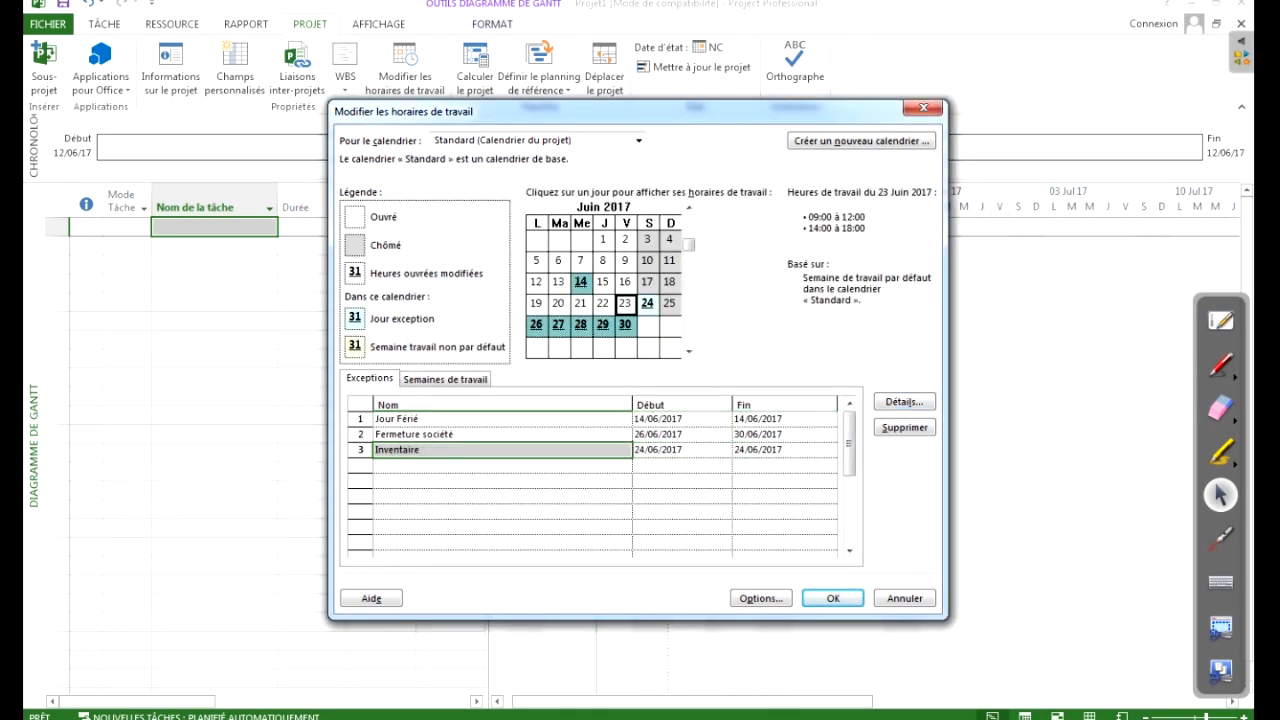